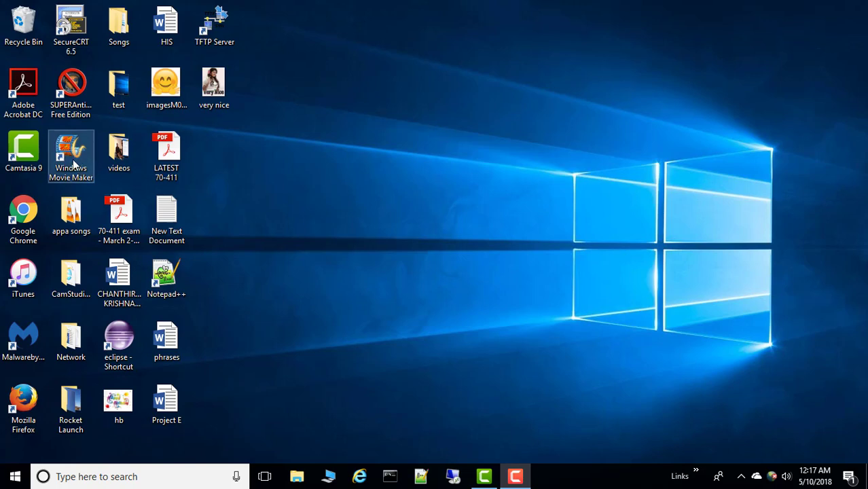
# - Launch Windows Movie Maker and try to open the test video from the desktop's test folder as a project, listing all file types
pyautogui.doubleClick(73, 163)
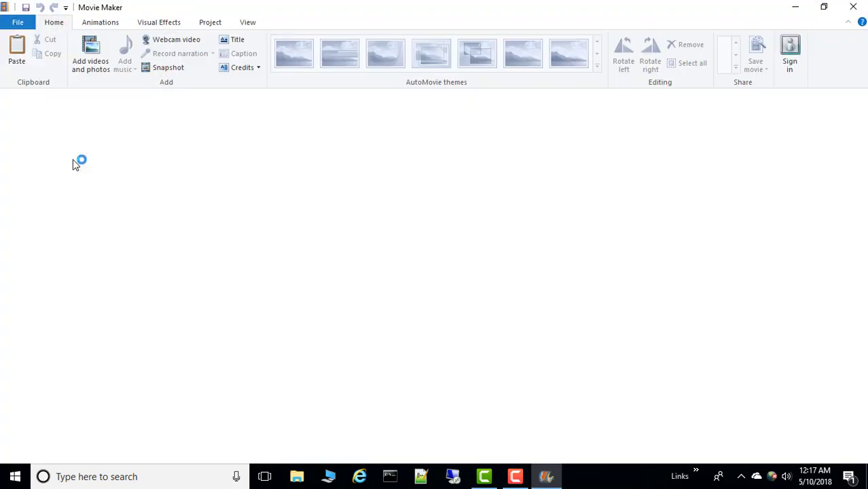
pyautogui.click(20, 23)
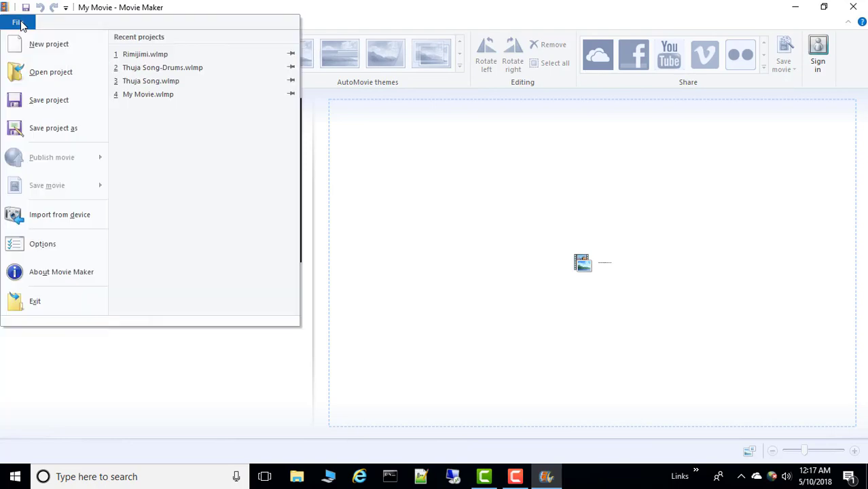
pyautogui.click(50, 73)
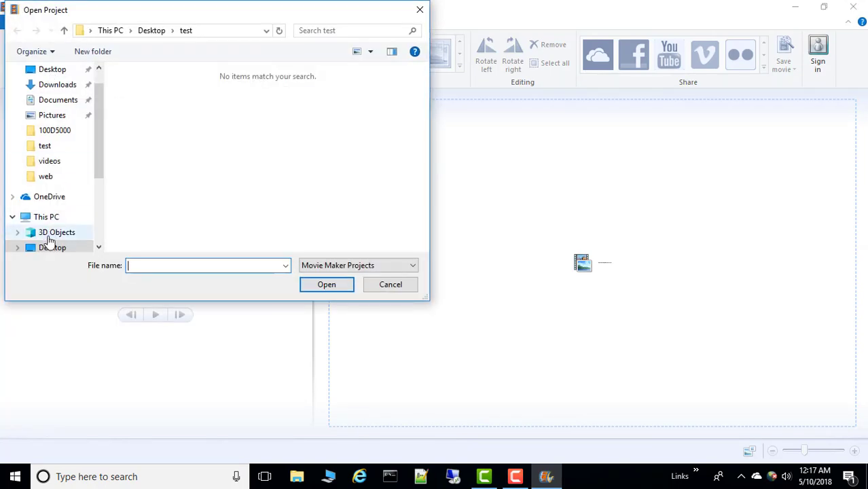
pyautogui.click(49, 248)
pyautogui.click(165, 155)
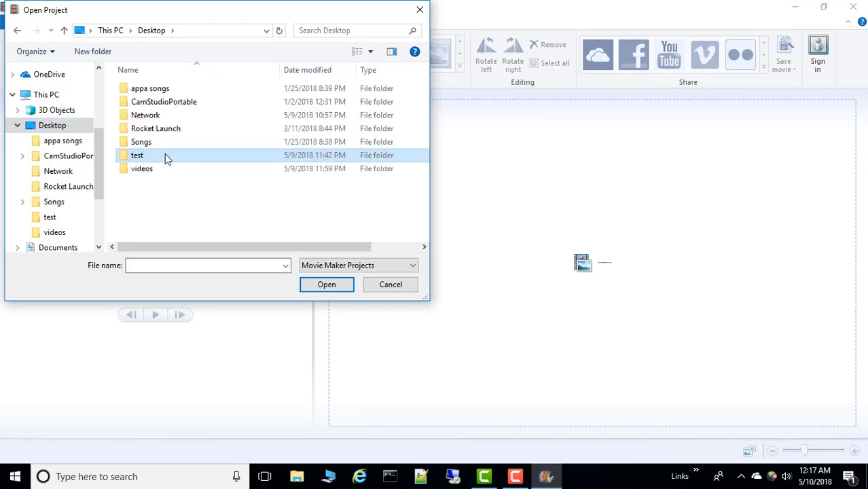
pyautogui.doubleClick(165, 155)
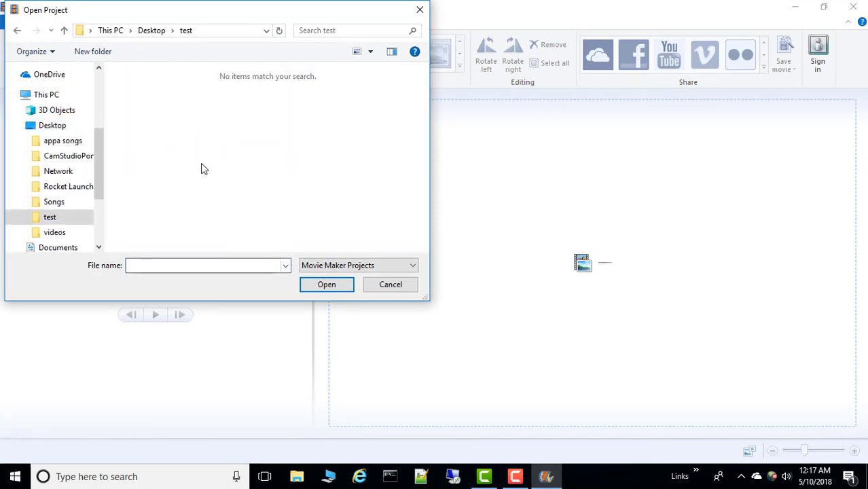
pyautogui.click(371, 271)
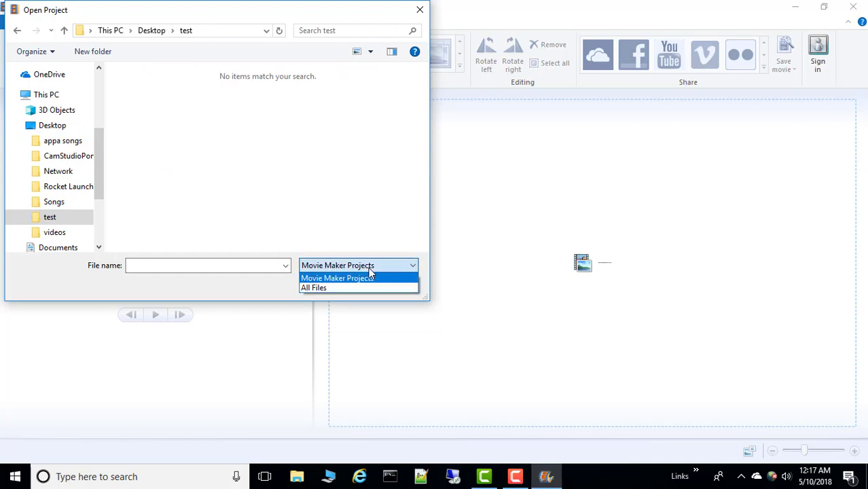
pyautogui.click(335, 287)
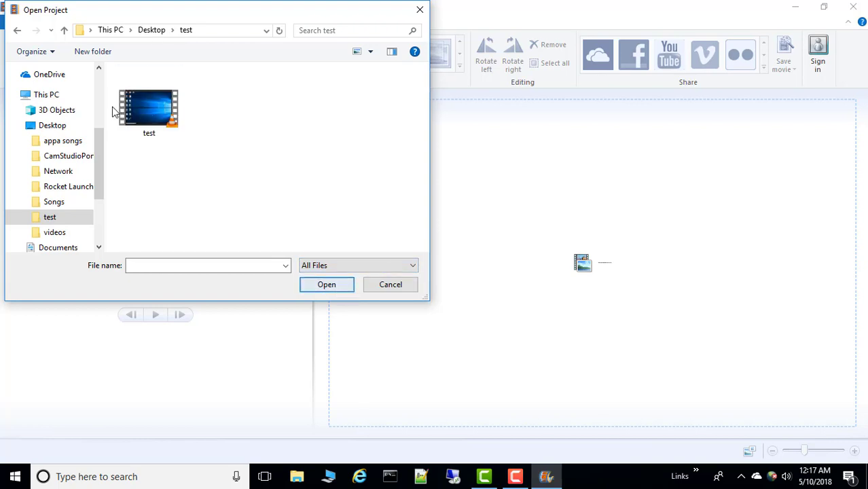
pyautogui.doubleClick(160, 107)
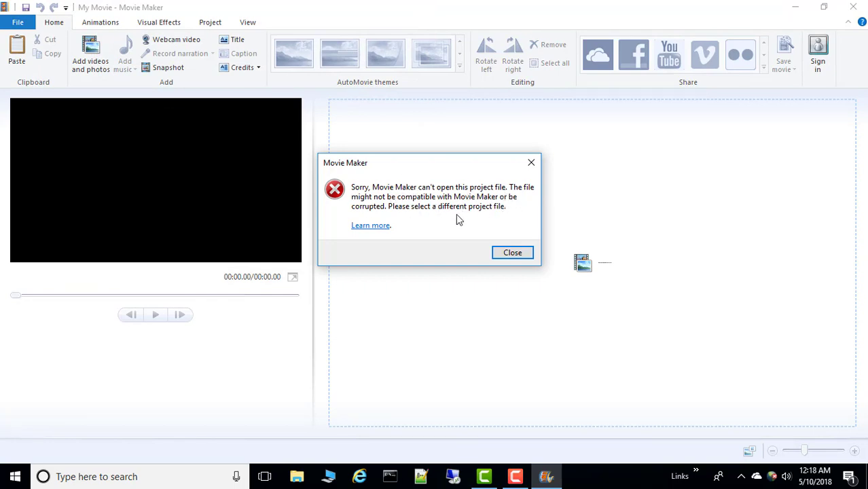
pyautogui.click(513, 252)
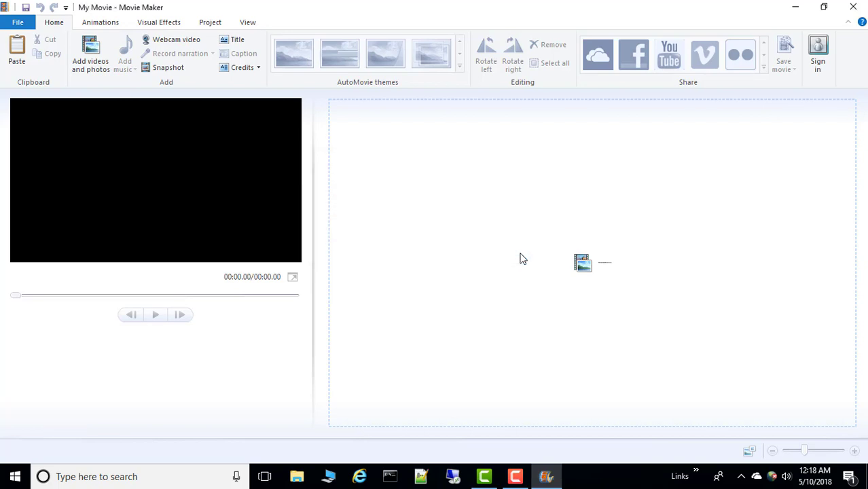
# - Open the test video from the desktop's test folder with Movie Maker
pyautogui.click(796, 8)
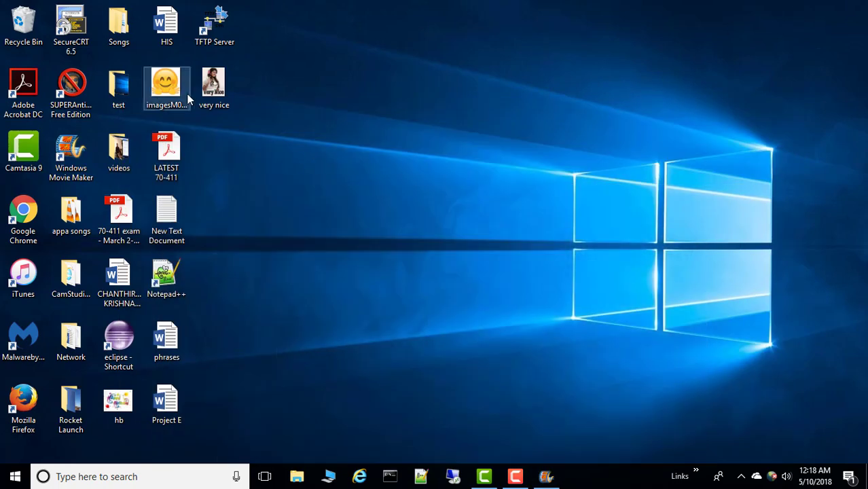
pyautogui.doubleClick(116, 89)
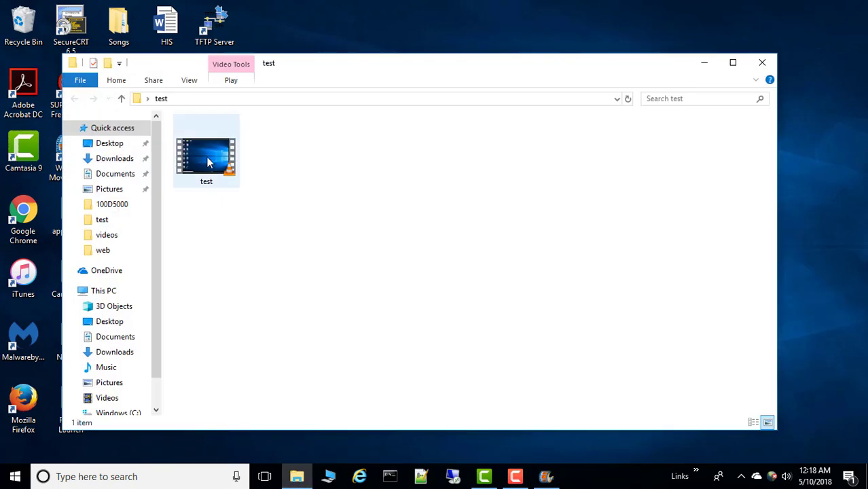
pyautogui.click(203, 154)
pyautogui.rightClick(203, 154)
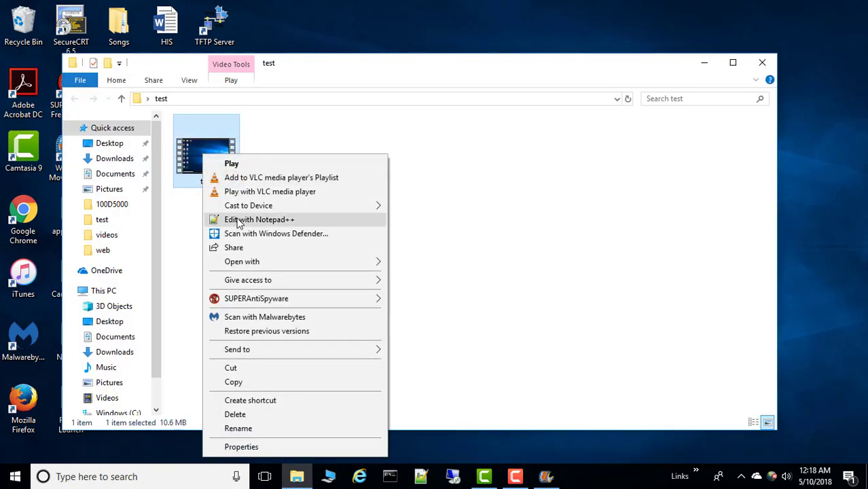
pyautogui.moveTo(249, 270)
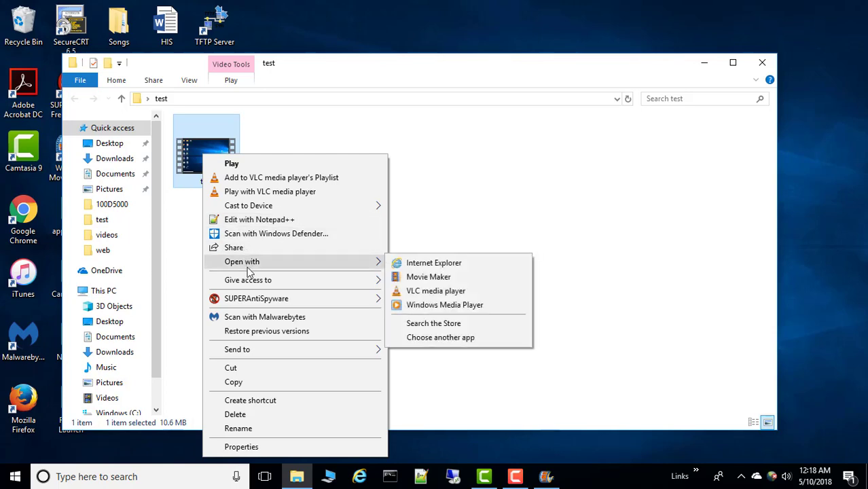
pyautogui.click(445, 275)
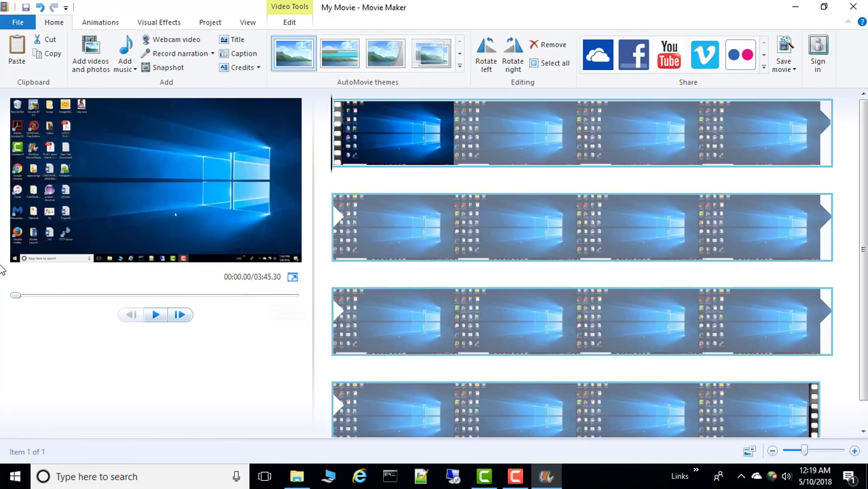
# - Trim the clip by setting its start point at about 00:22.53 and its end point at about 03:00.23 of the shortened clip
pyautogui.moveTo(16, 297); pyautogui.dragTo(45, 301)
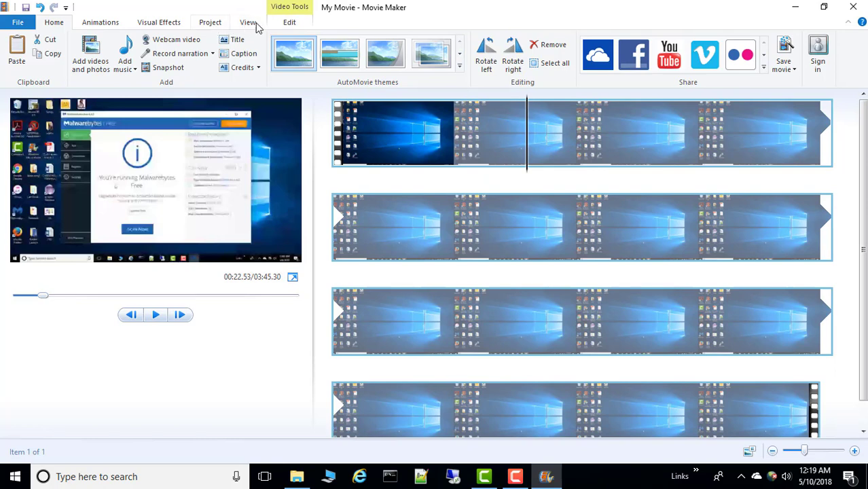
pyautogui.click(288, 24)
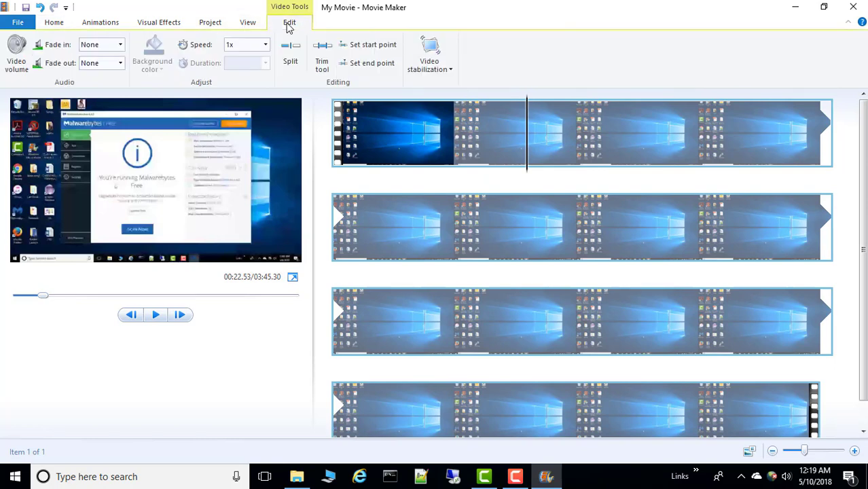
pyautogui.click(373, 44)
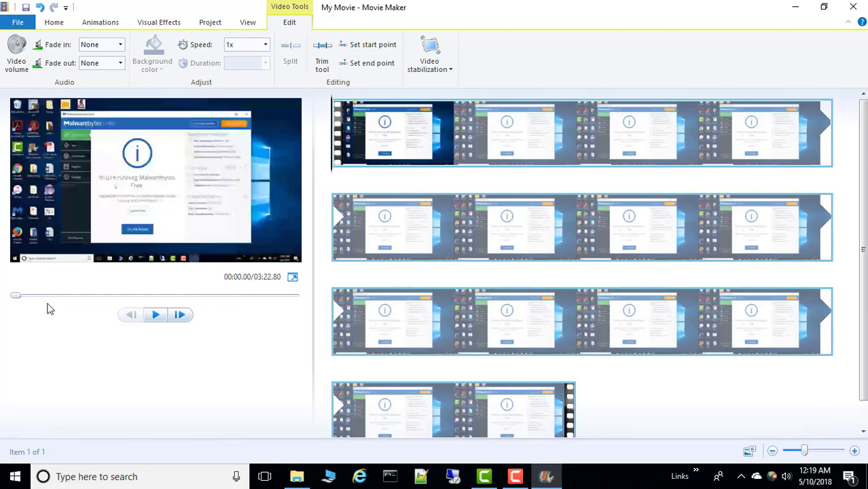
pyautogui.moveTo(16, 297); pyautogui.dragTo(265, 306)
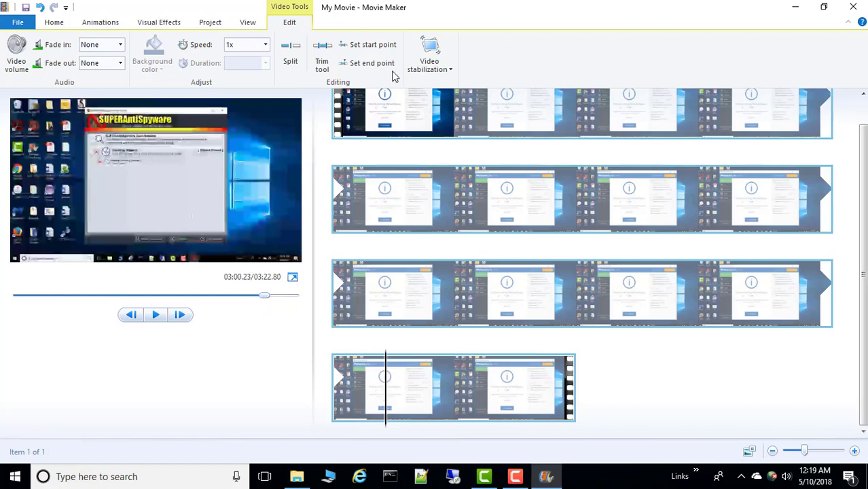
pyautogui.click(371, 64)
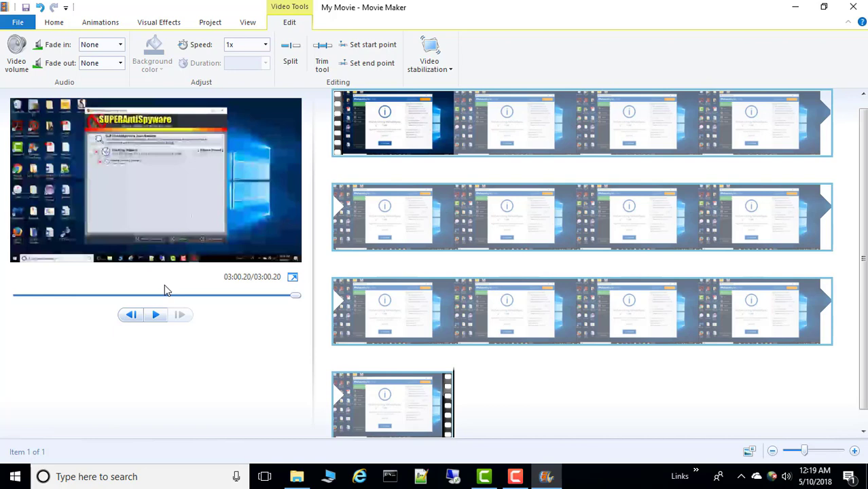
# - Save the movie with the recommended project settings as "my first movie" in the desktop's test folder, in MPEG-4/H.264 format
pyautogui.click(18, 25)
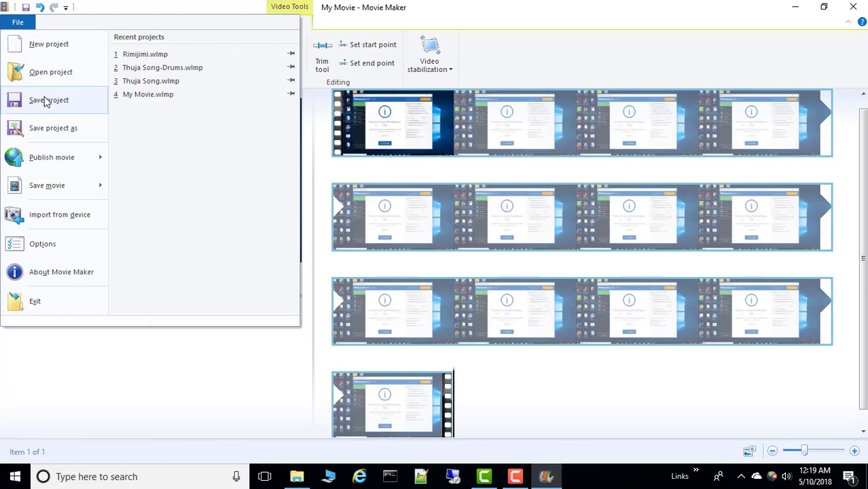
pyautogui.moveTo(48, 191)
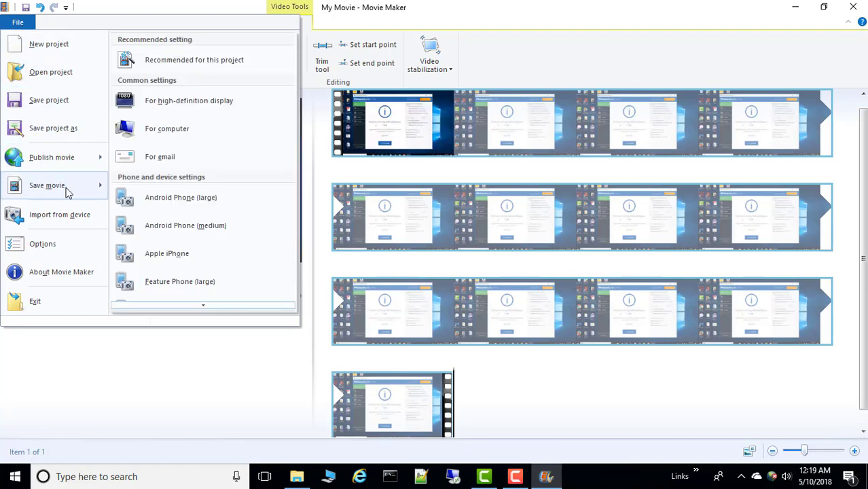
pyautogui.click(184, 63)
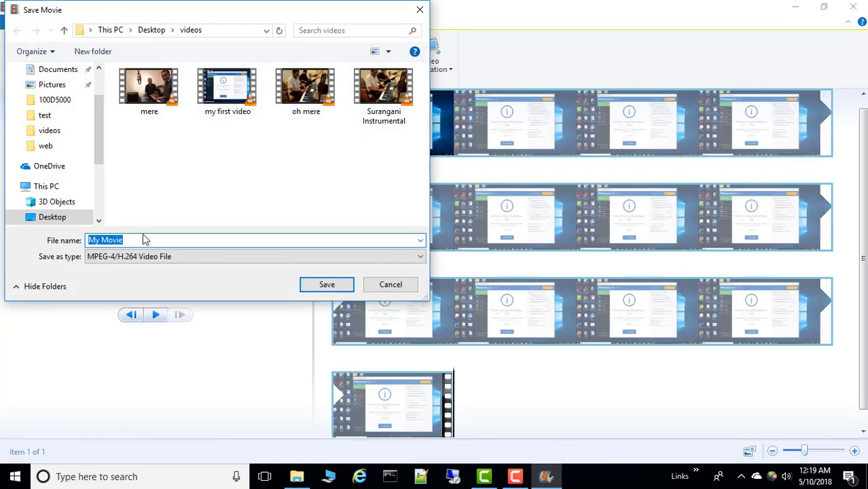
pyautogui.write('my fi')
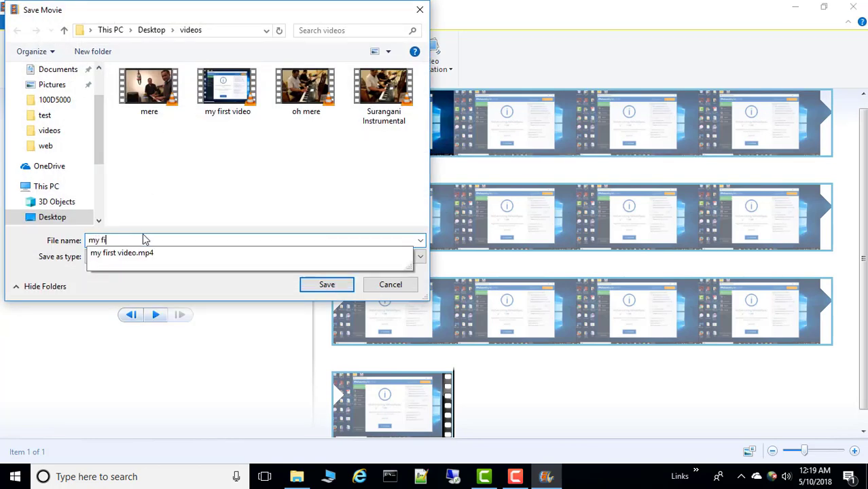
pyautogui.write('rst movie')
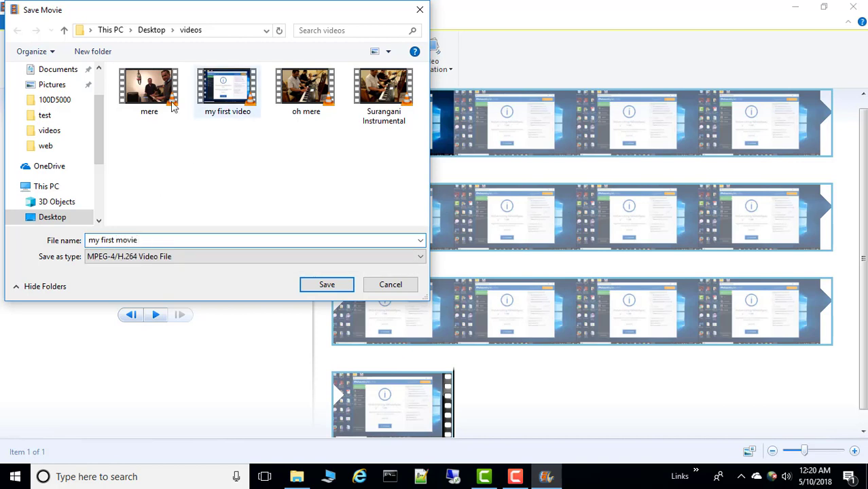
pyautogui.click(57, 219)
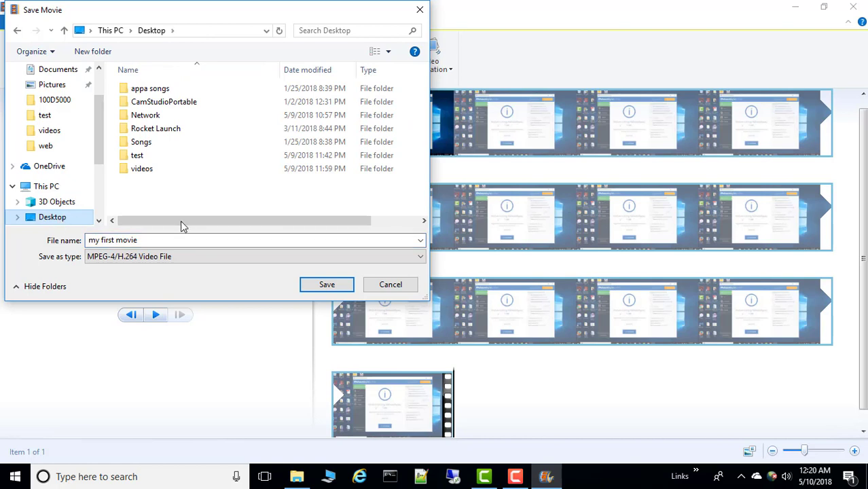
pyautogui.doubleClick(136, 156)
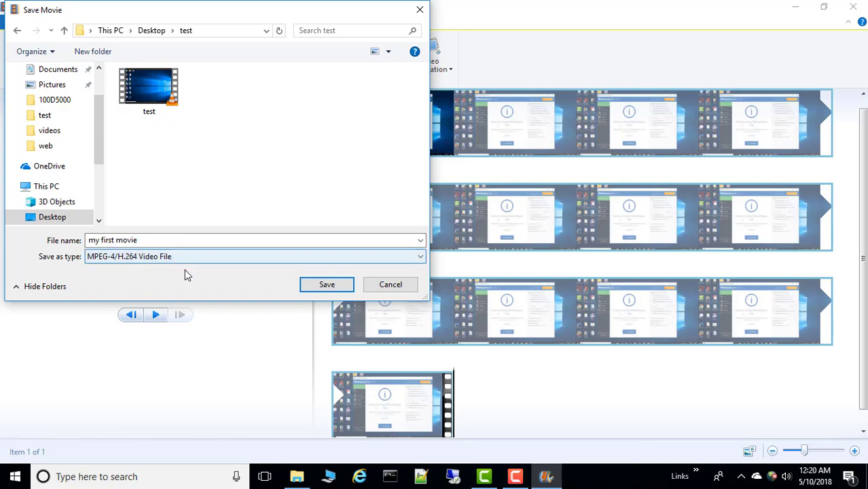
pyautogui.click(327, 285)
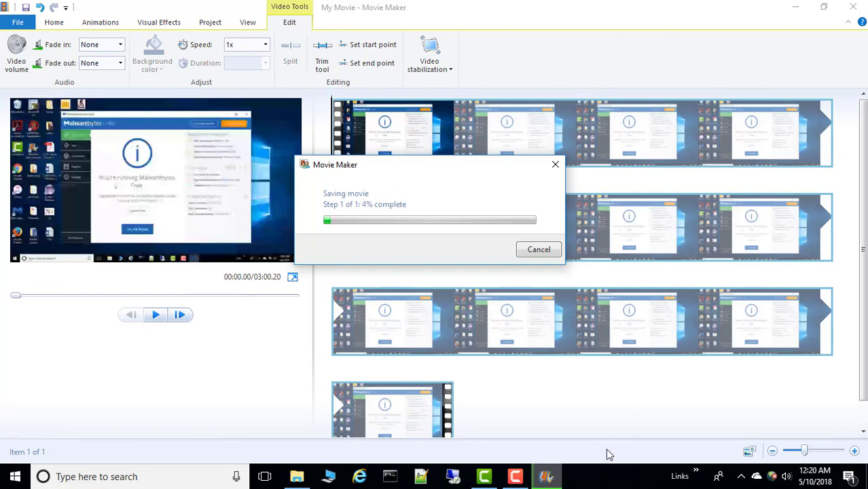
pyautogui.click(516, 477)
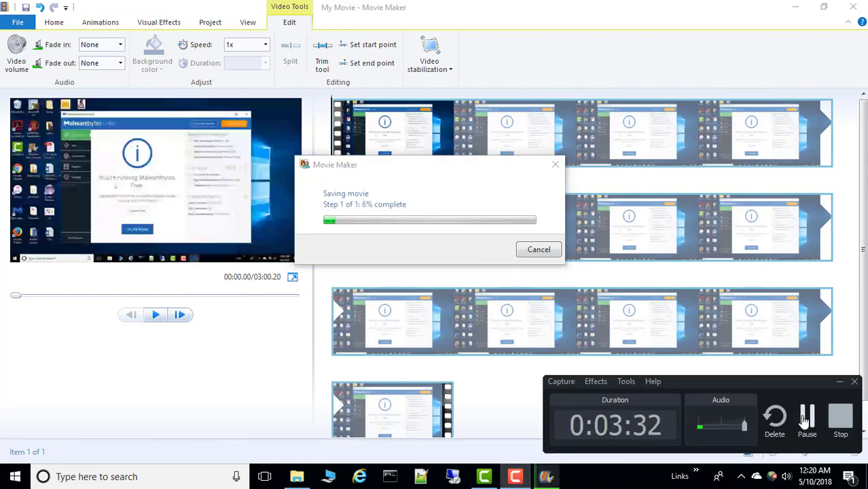
pyautogui.click(808, 418)
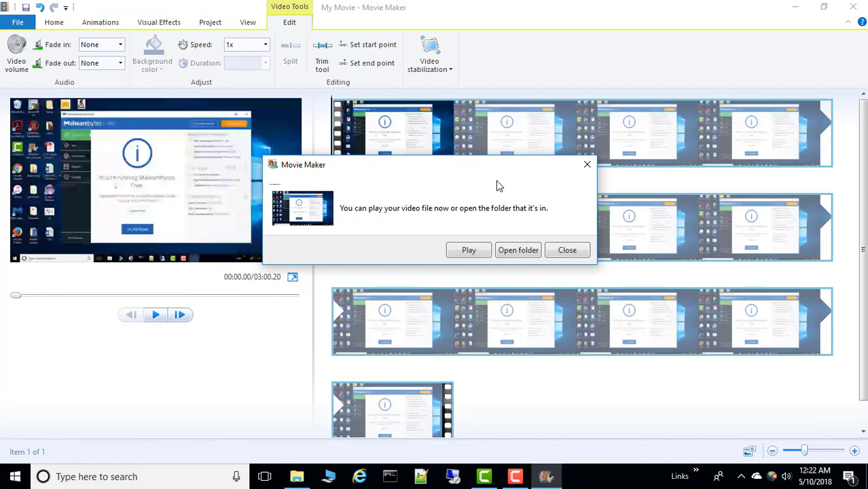
# - View the exported movie in its containing folder, closing the folder window when done
pyautogui.click(521, 251)
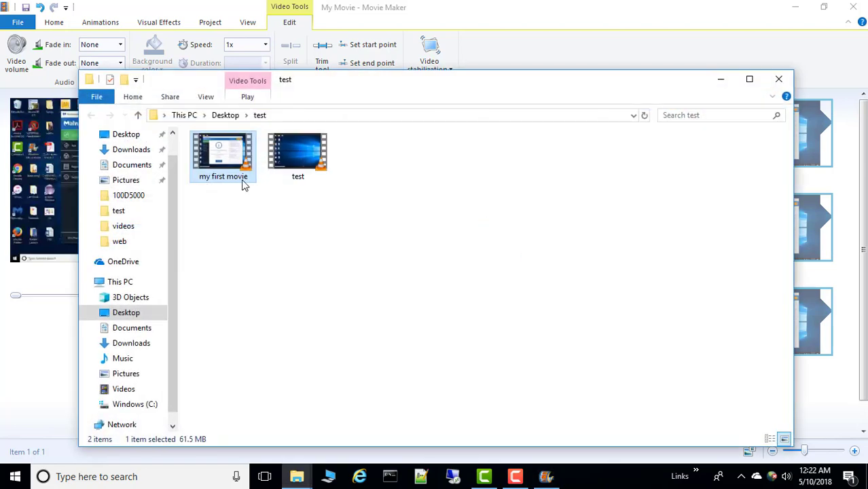
pyautogui.click(779, 79)
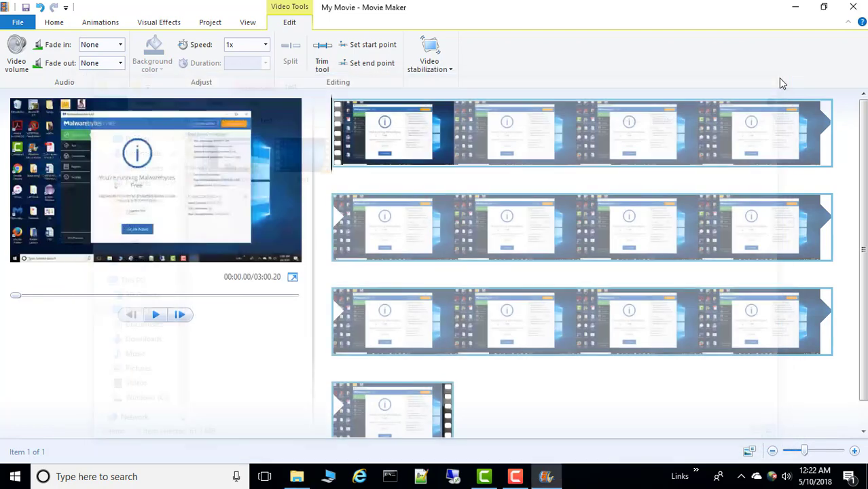
pyautogui.click(855, 8)
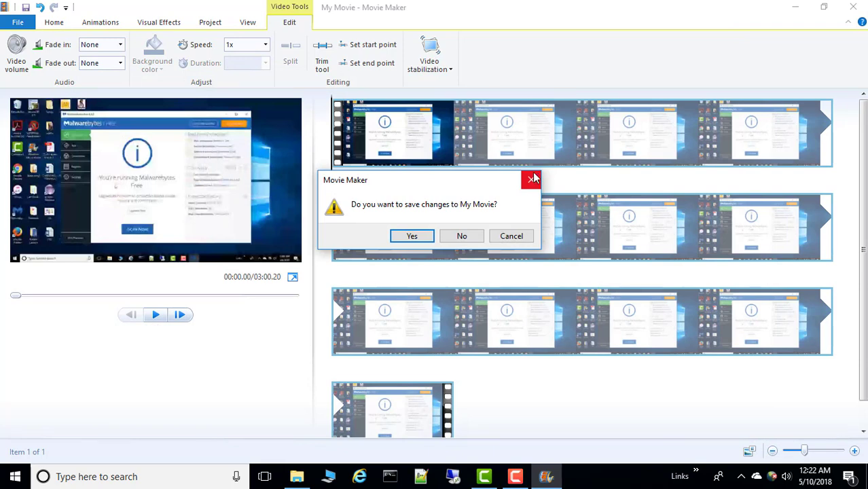
pyautogui.click(418, 239)
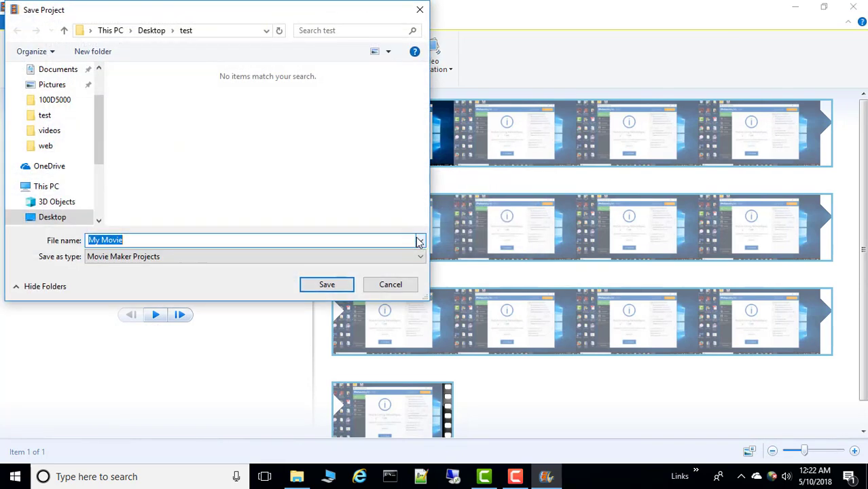
pyautogui.click(396, 285)
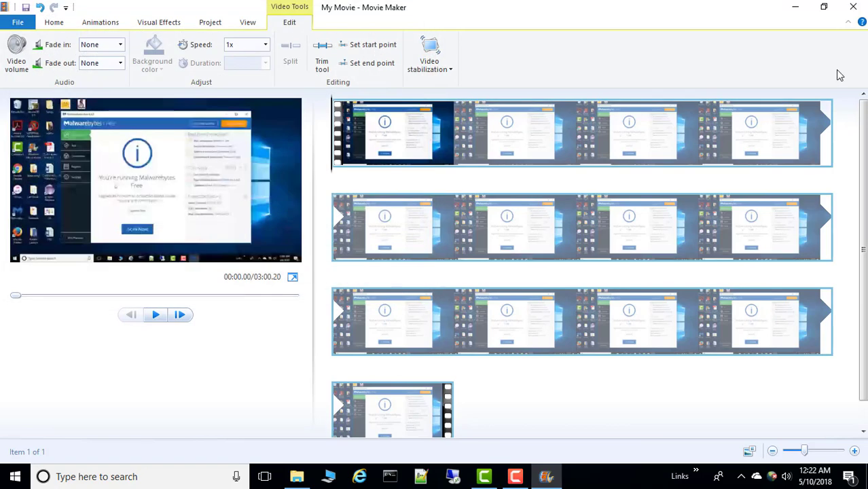
# - Close Movie Maker without saving the project changes and clear the file selection in the test folder
pyautogui.click(854, 7)
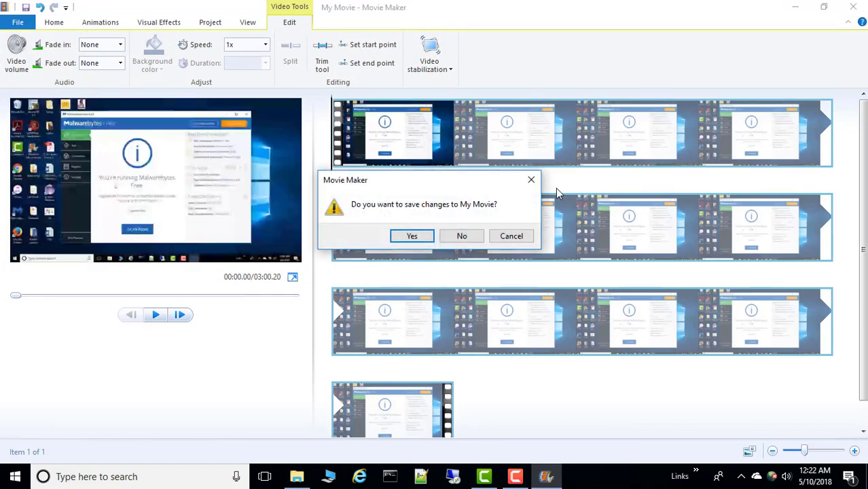
pyautogui.click(462, 236)
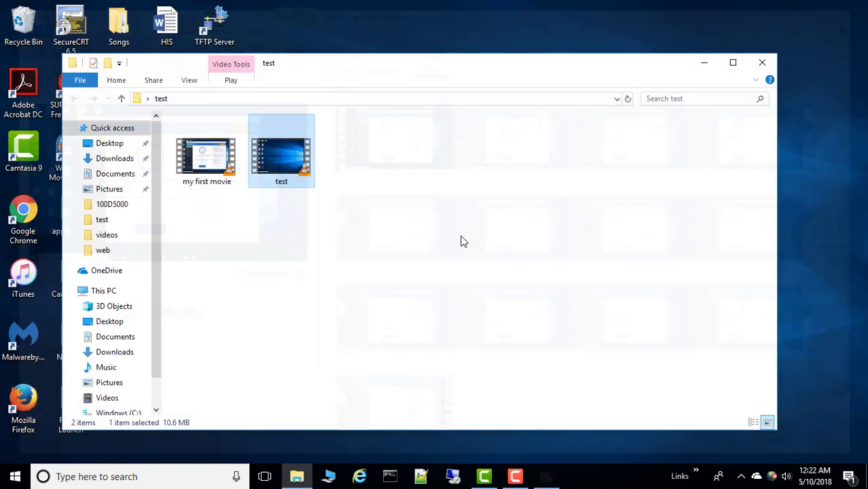
pyautogui.click(276, 280)
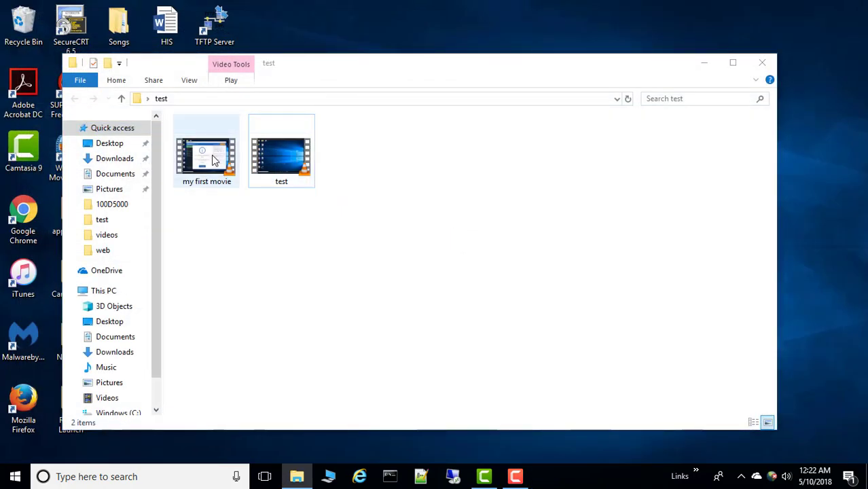